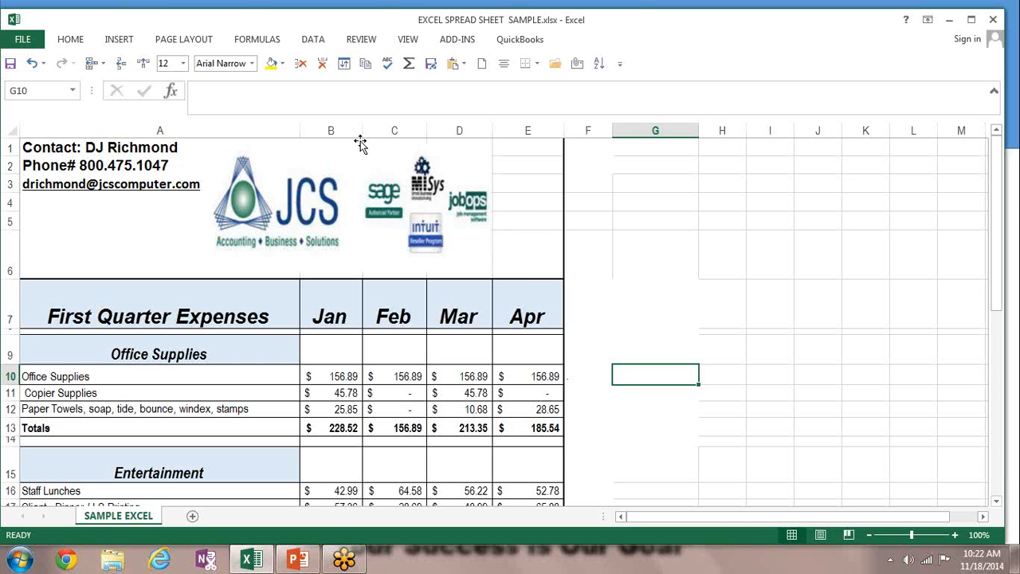
# Examine the Home commands and the font size and font choices available on the Quick Access Toolbar, leaving the formatting unchanged.
pyautogui.click(70, 41)
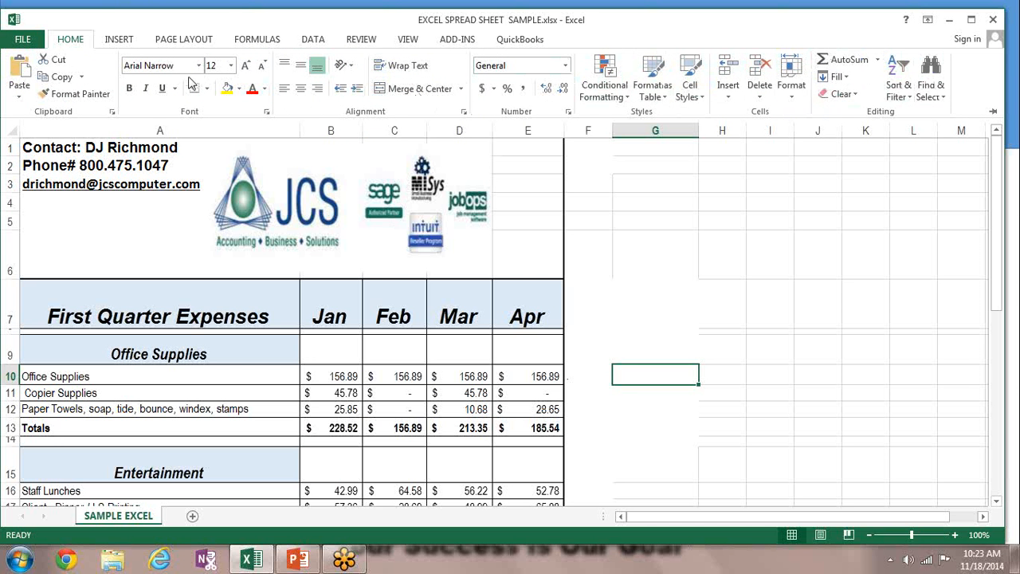
pyautogui.doubleClick(70, 45)
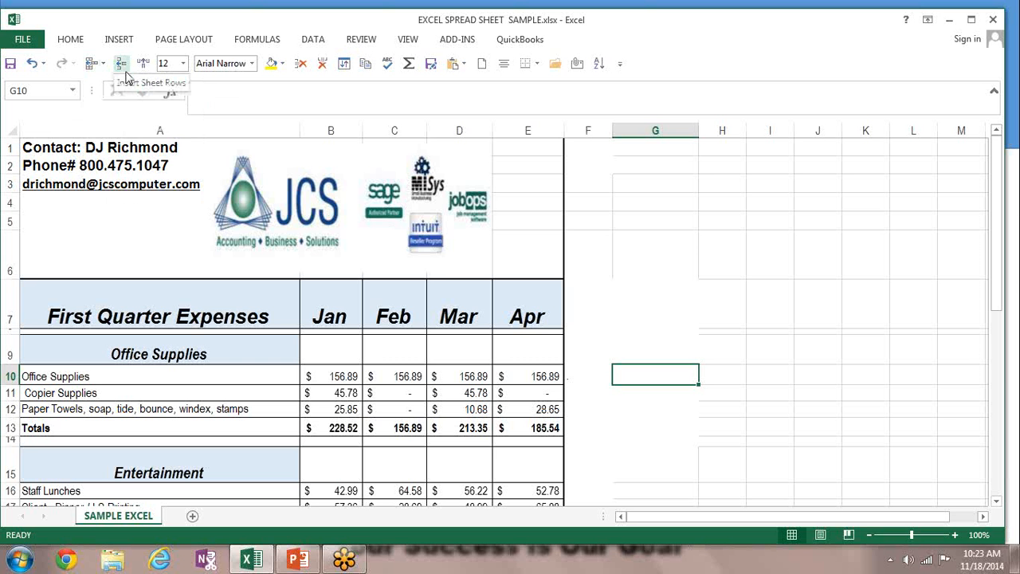
pyautogui.click(183, 64)
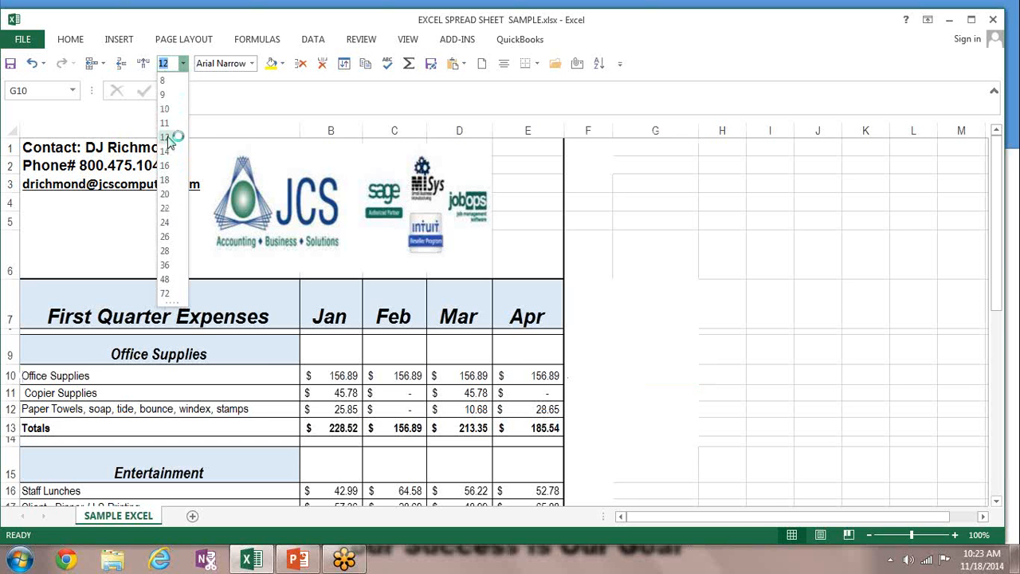
pyautogui.click(252, 63)
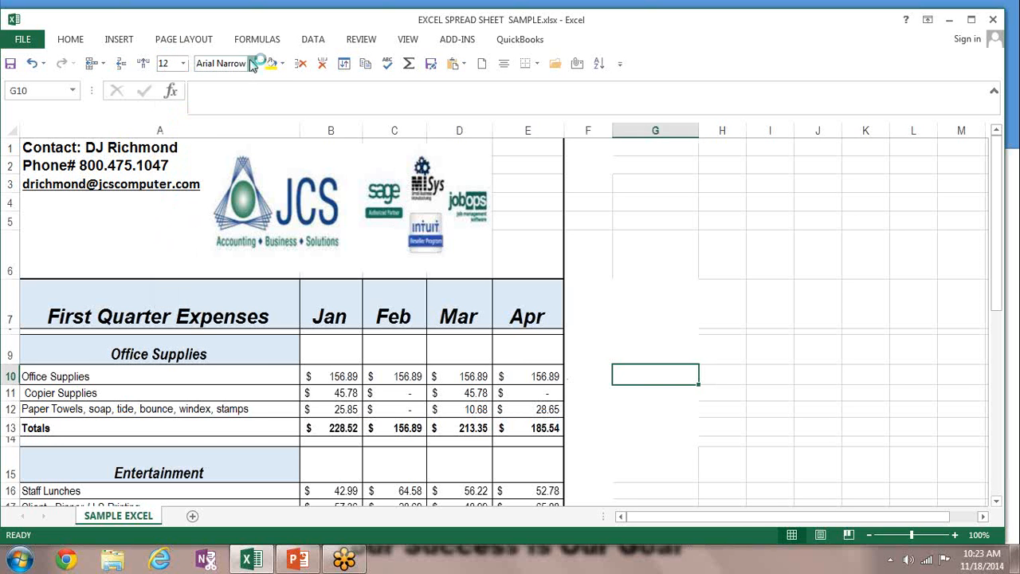
pyautogui.click(251, 63)
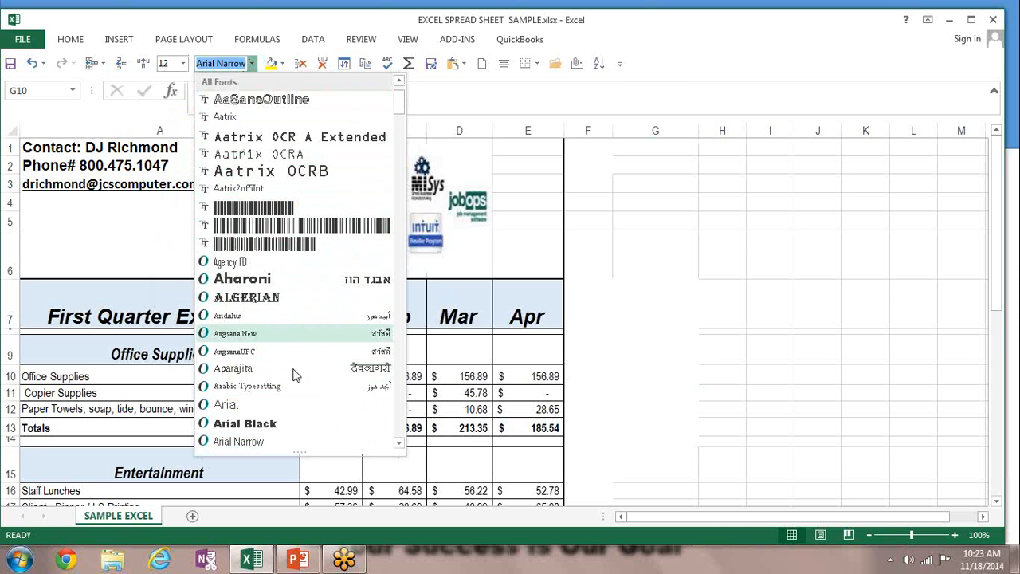
pyautogui.click(398, 447)
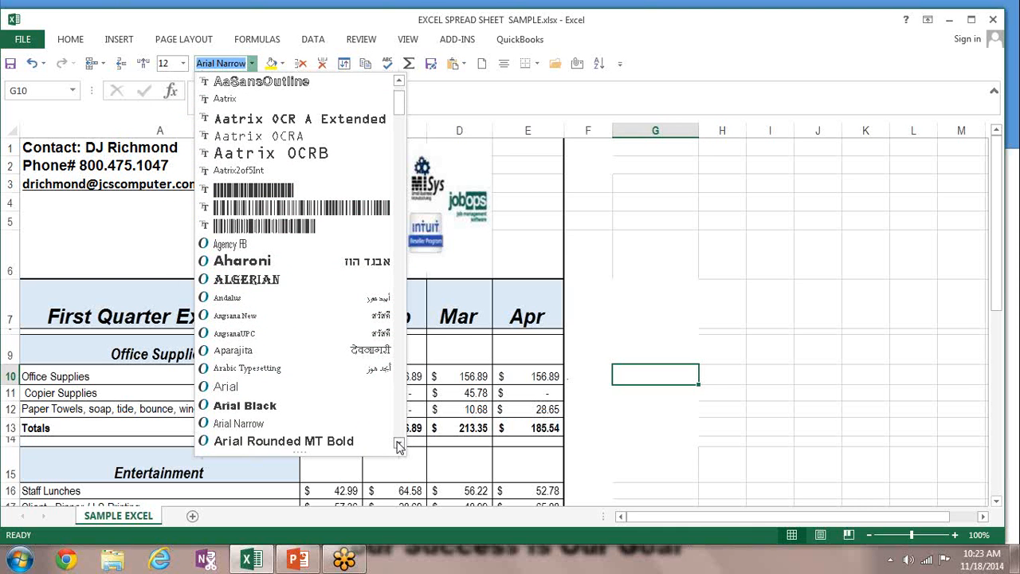
pyautogui.click(399, 446)
pyautogui.click(399, 446)
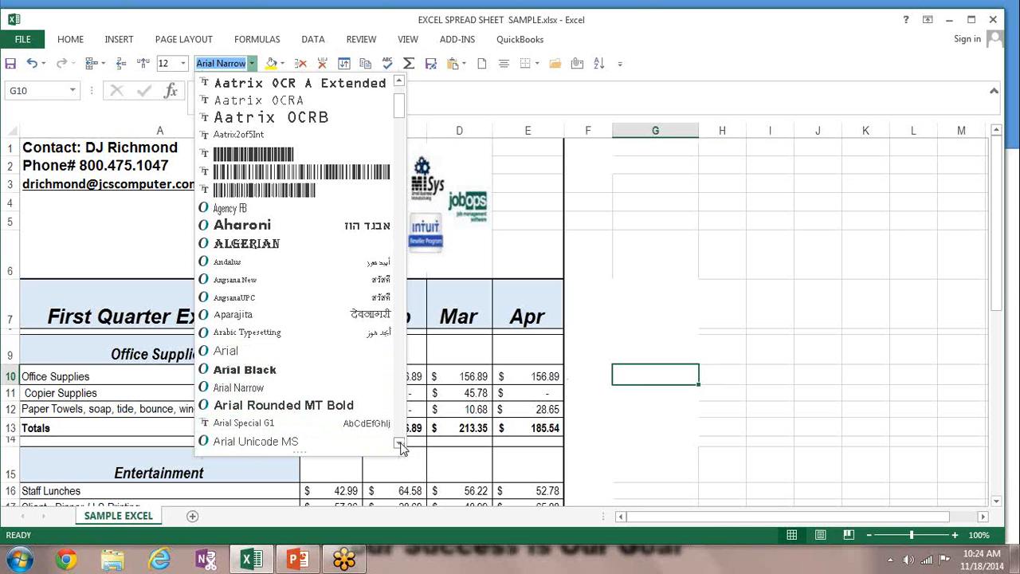
pyautogui.click(400, 444)
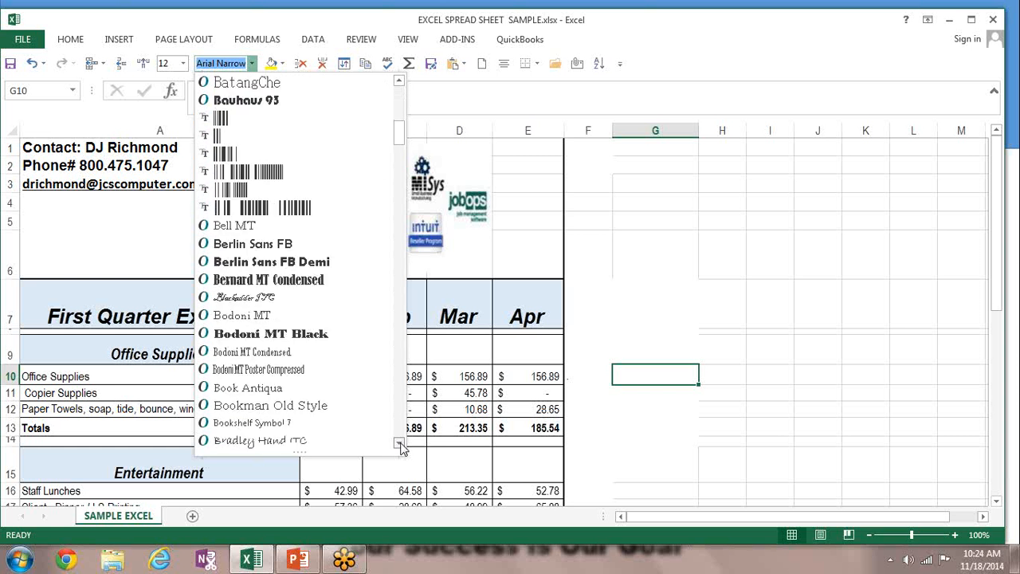
pyautogui.moveTo(400, 444); pyautogui.dragTo(403, 444)
pyautogui.click(614, 196)
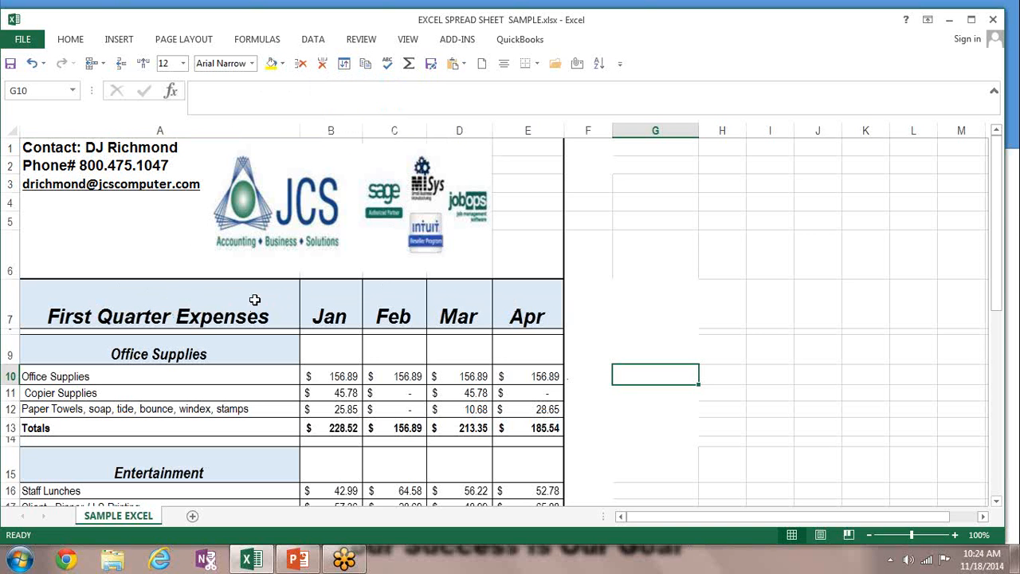
# Review the fill colour and border options for cell G10 without applying any.
pyautogui.click(281, 69)
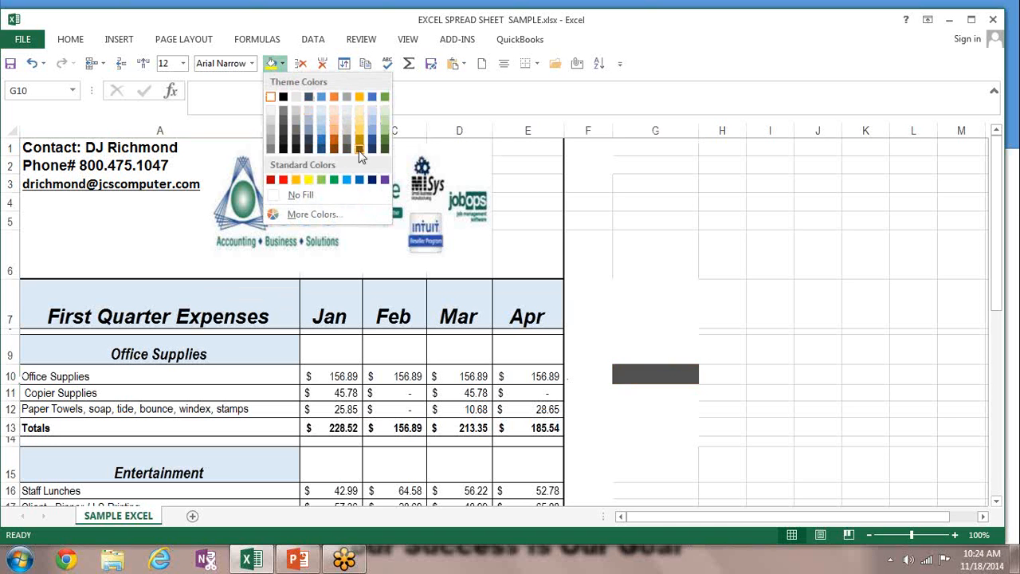
pyautogui.click(630, 376)
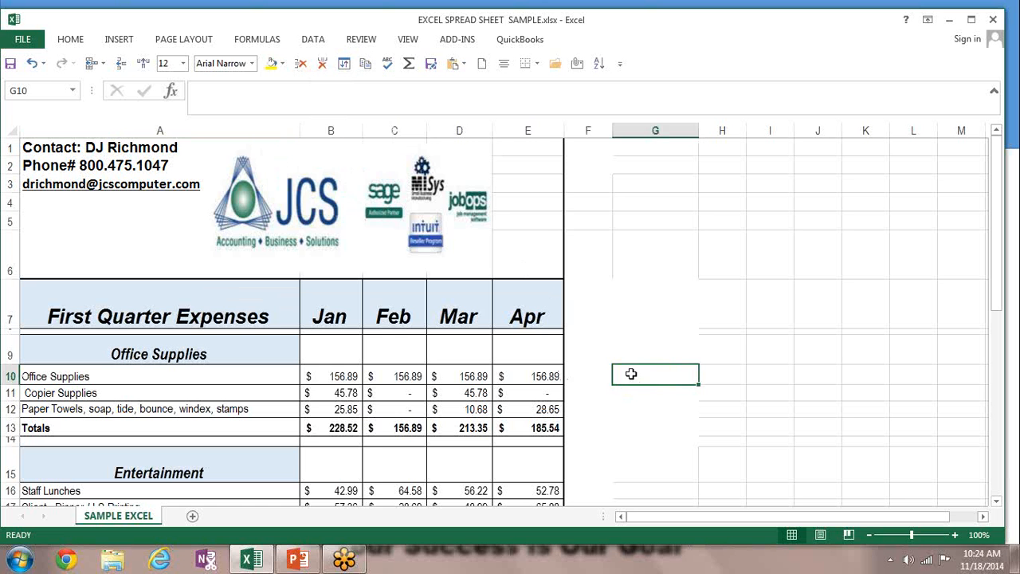
pyautogui.click(281, 65)
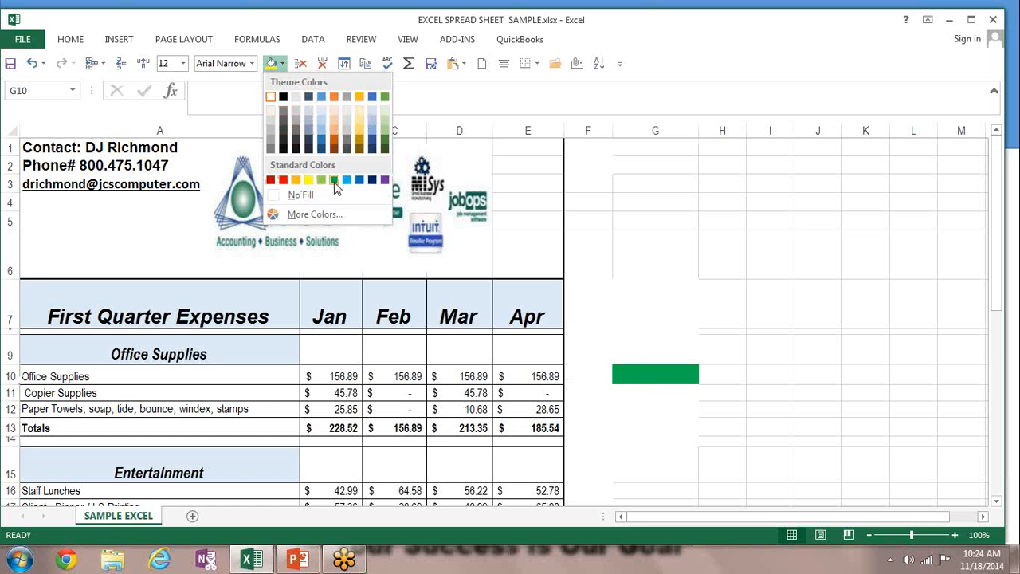
pyautogui.click(594, 188)
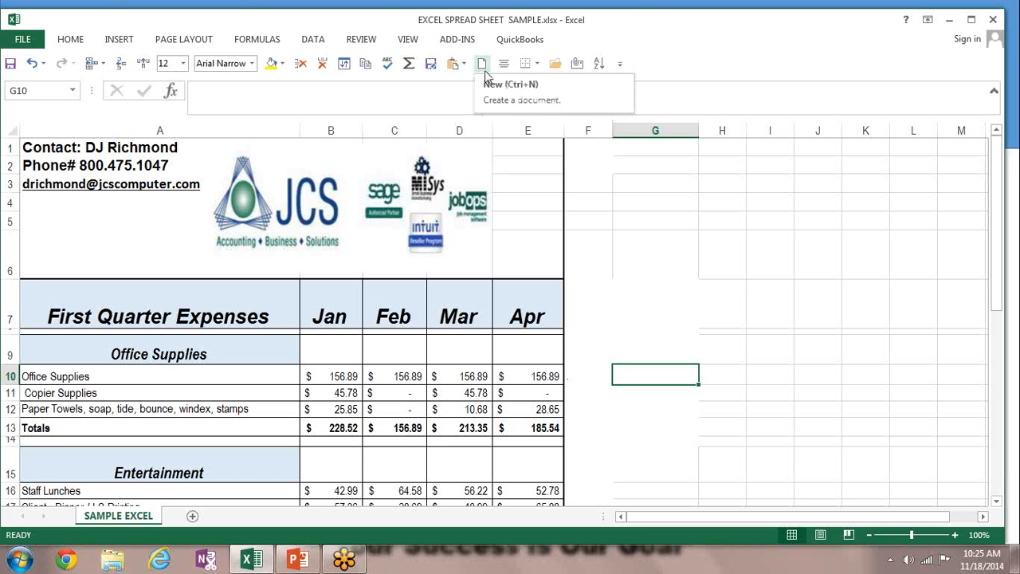
pyautogui.click(538, 63)
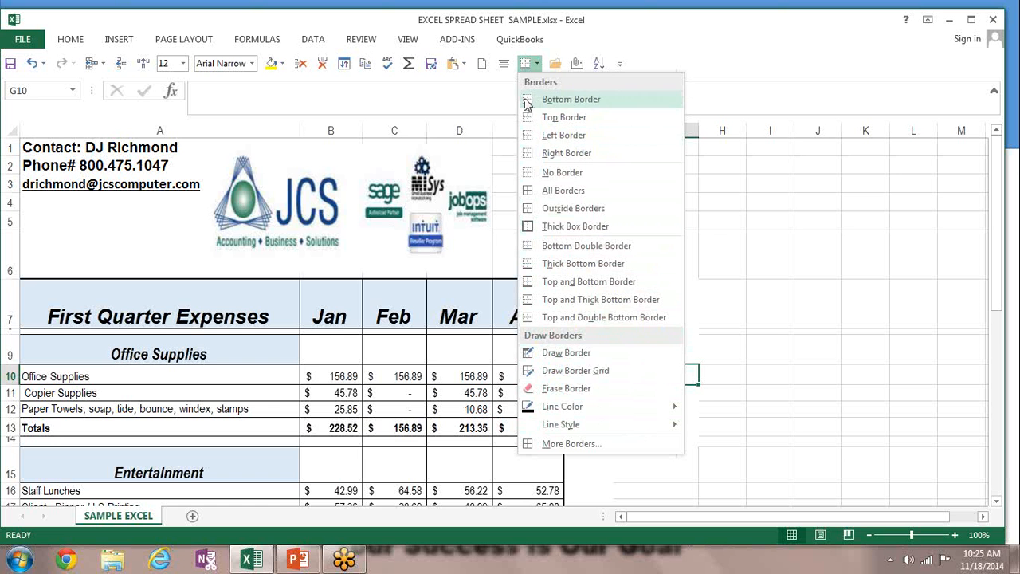
pyautogui.click(705, 153)
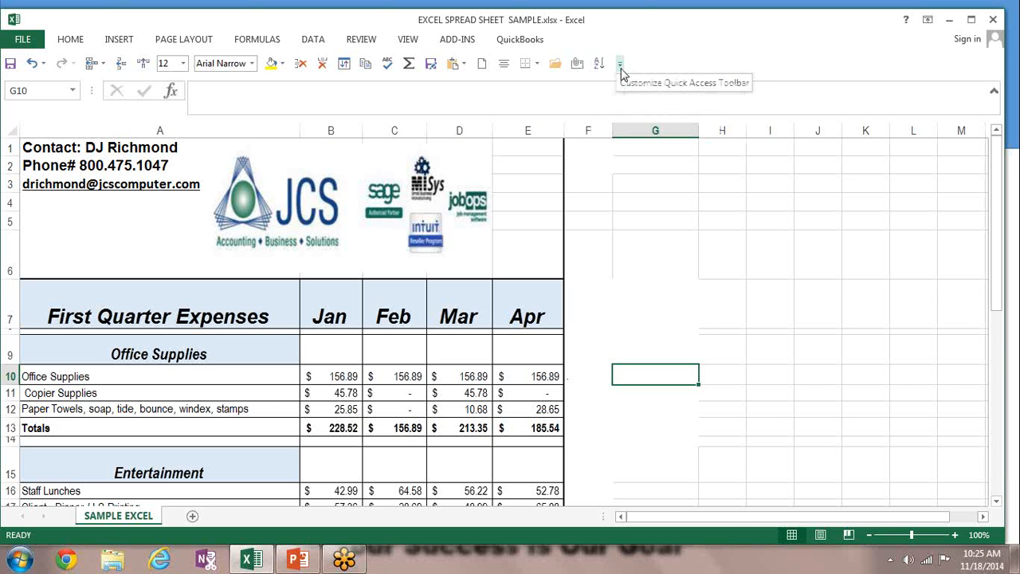
# Add the Quick Print and Sort Descending commands to the Quick Access Toolbar.
pyautogui.click(621, 66)
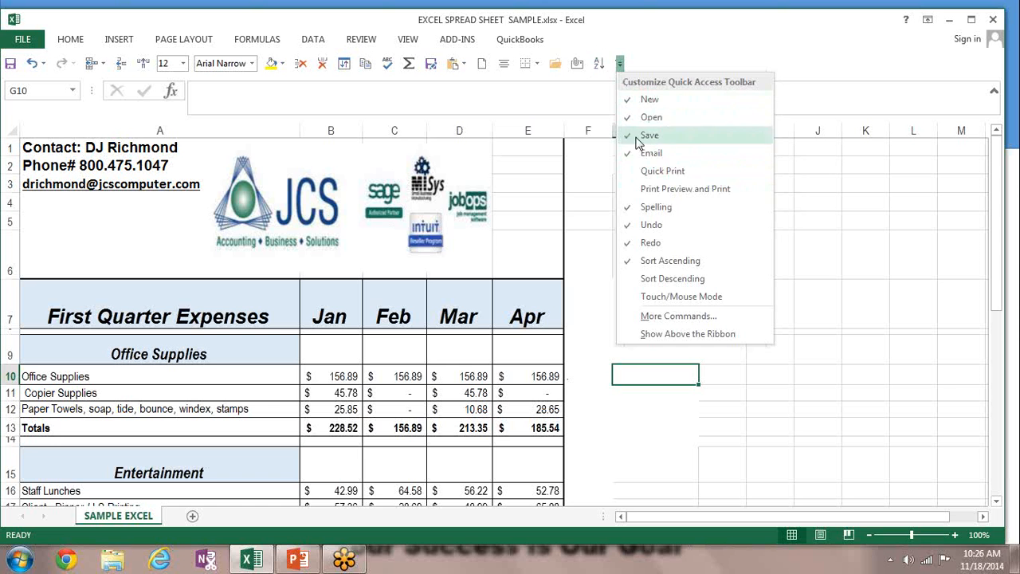
pyautogui.click(652, 175)
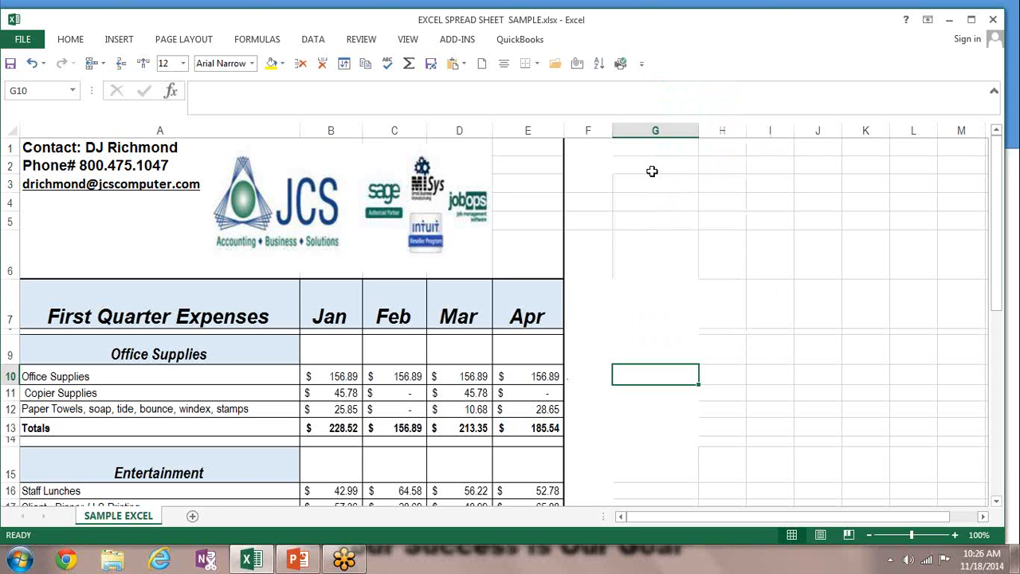
pyautogui.click(643, 66)
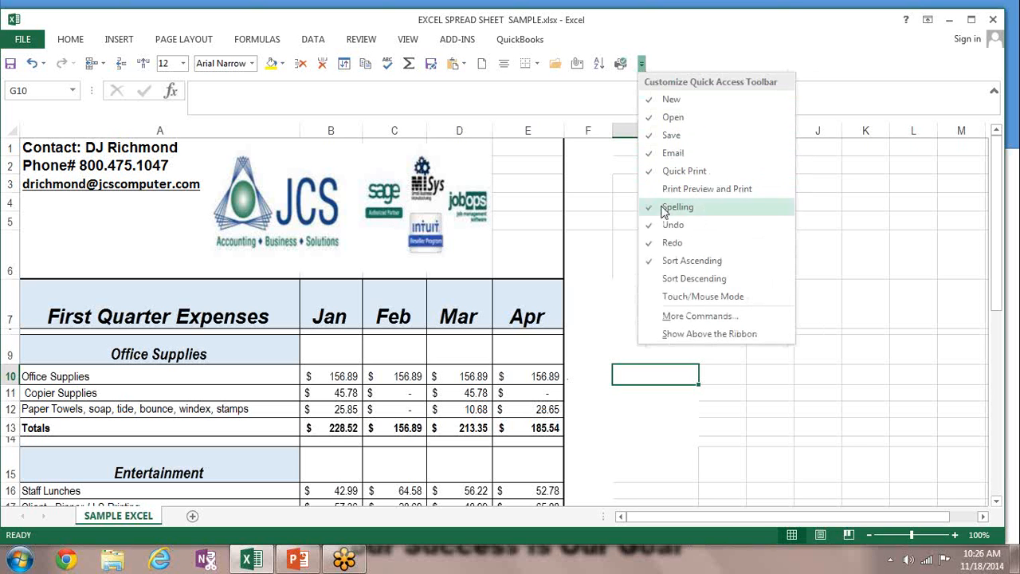
pyautogui.click(676, 286)
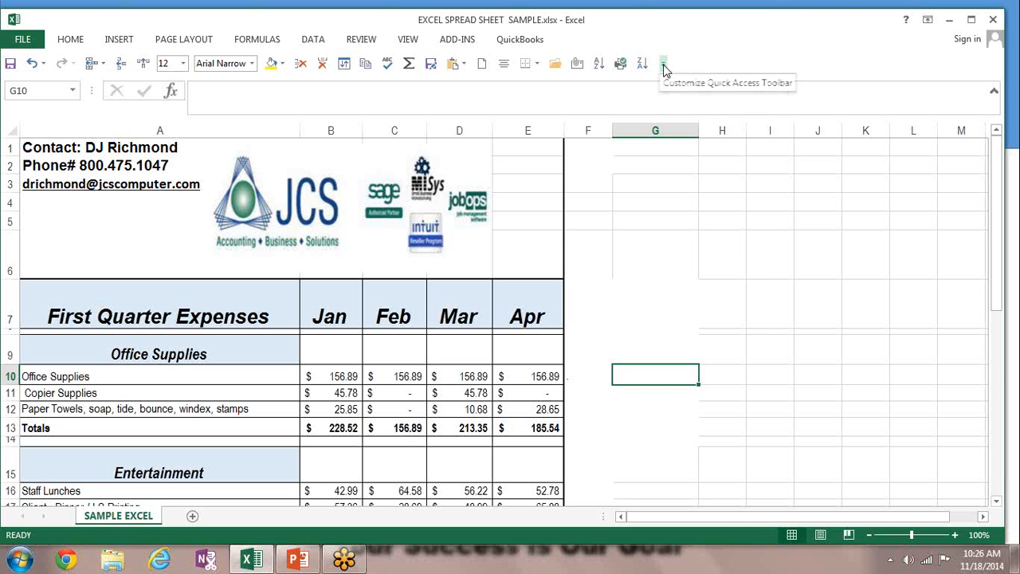
# Open the full Quick Access Toolbar customization options and add the plain Paste command from Popular Commands.
pyautogui.click(664, 66)
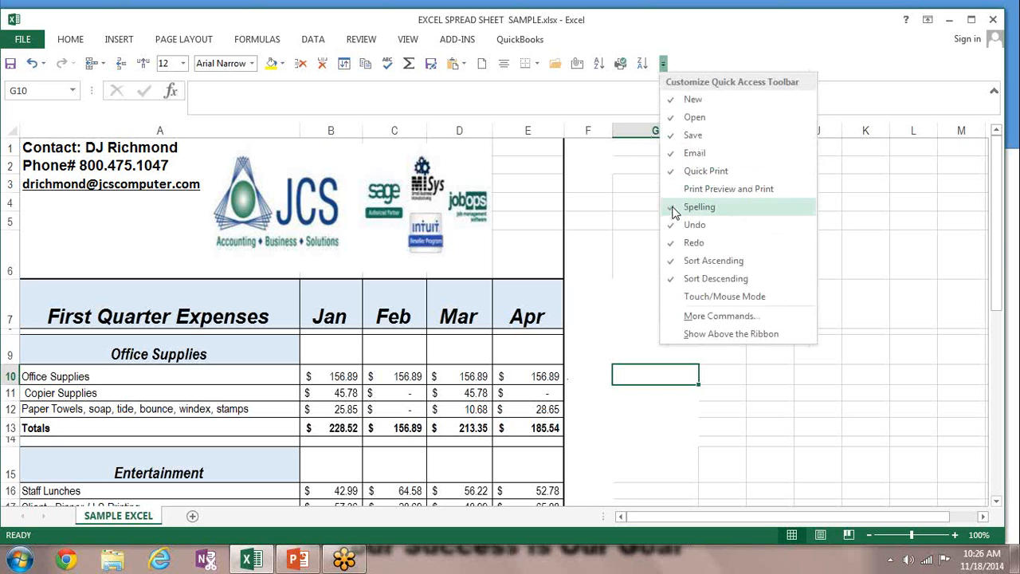
pyautogui.click(735, 318)
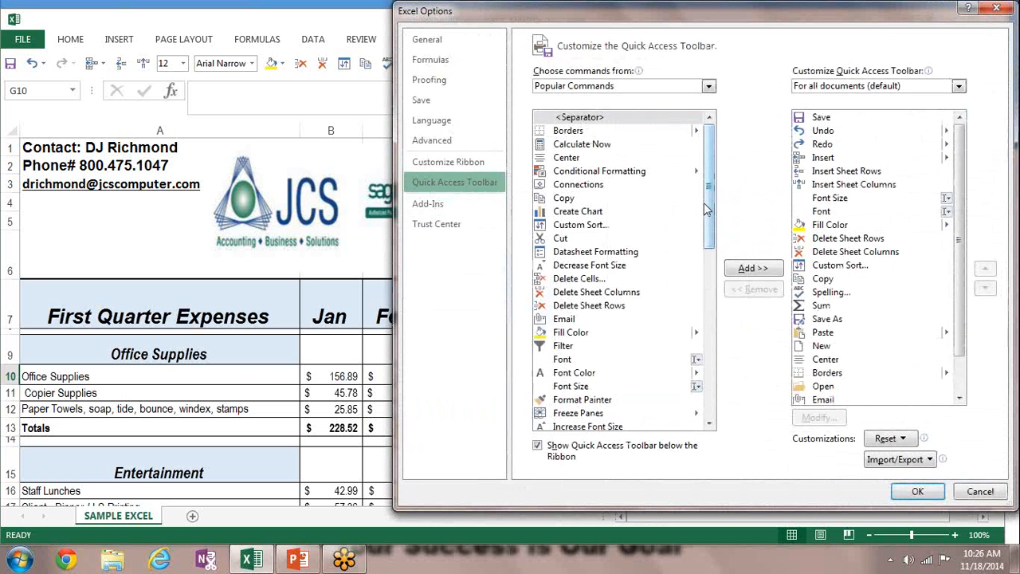
pyautogui.moveTo(711, 204); pyautogui.dragTo(696, 166)
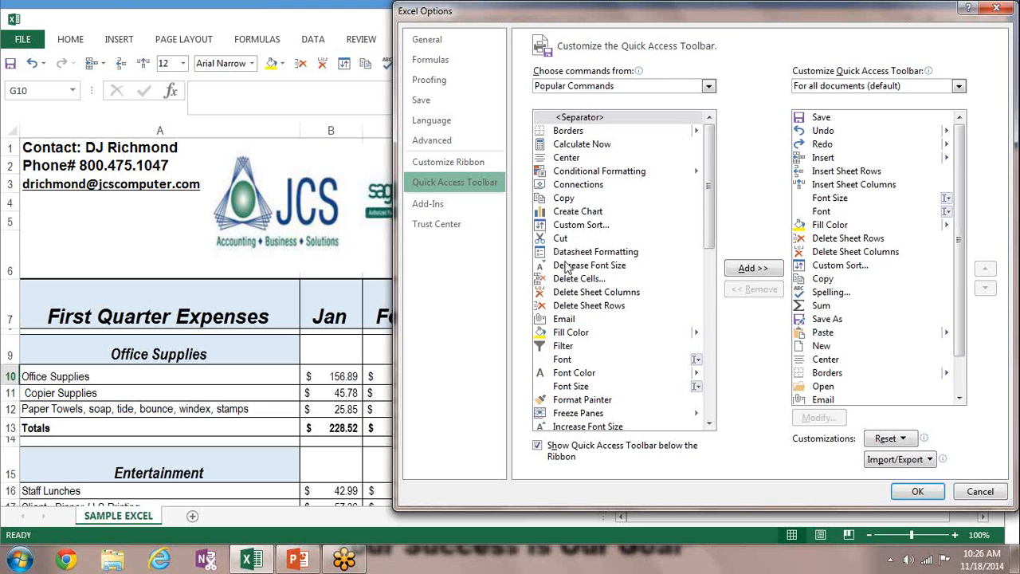
pyautogui.moveTo(712, 211); pyautogui.dragTo(706, 271)
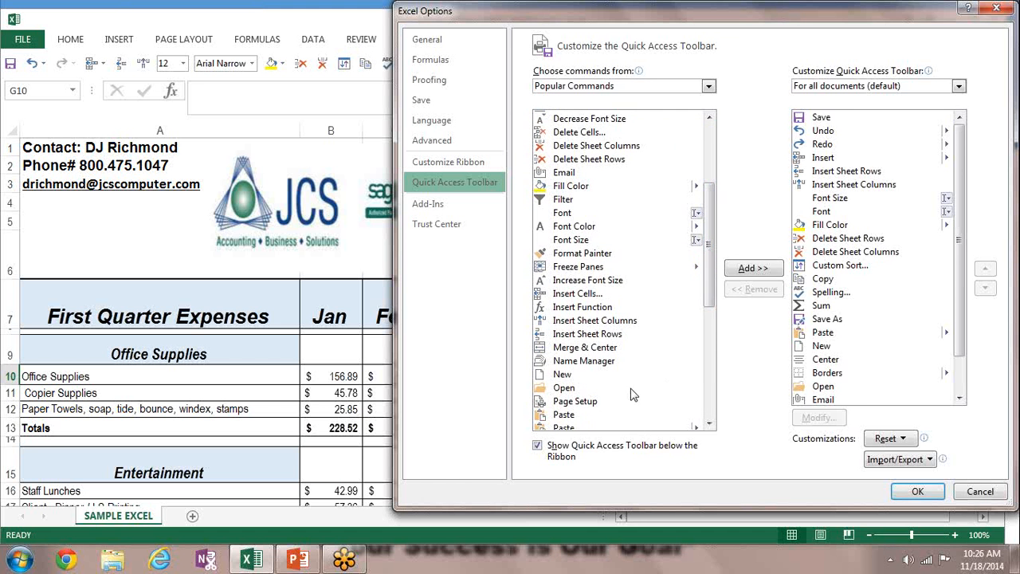
pyautogui.click(568, 416)
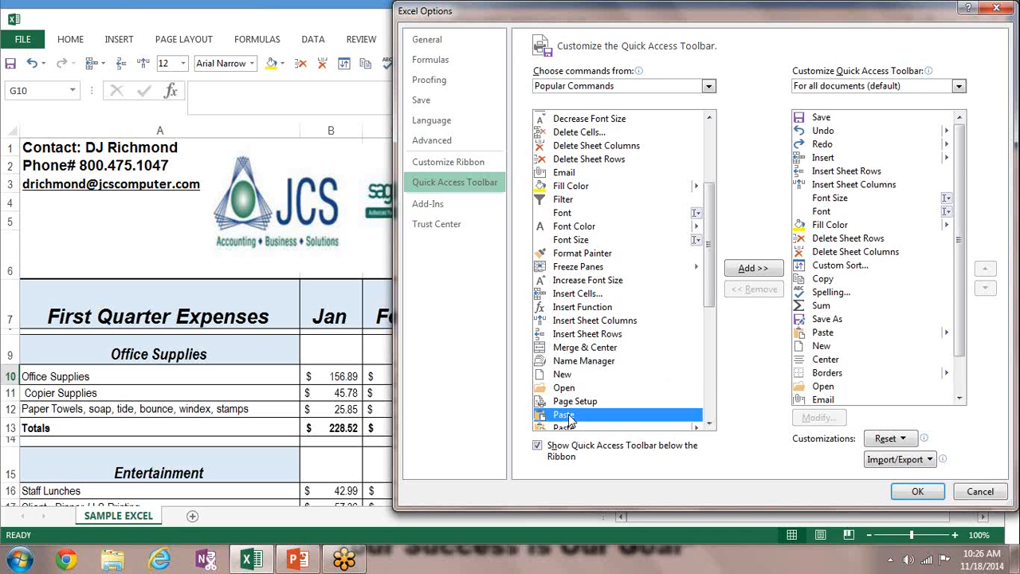
pyautogui.click(748, 271)
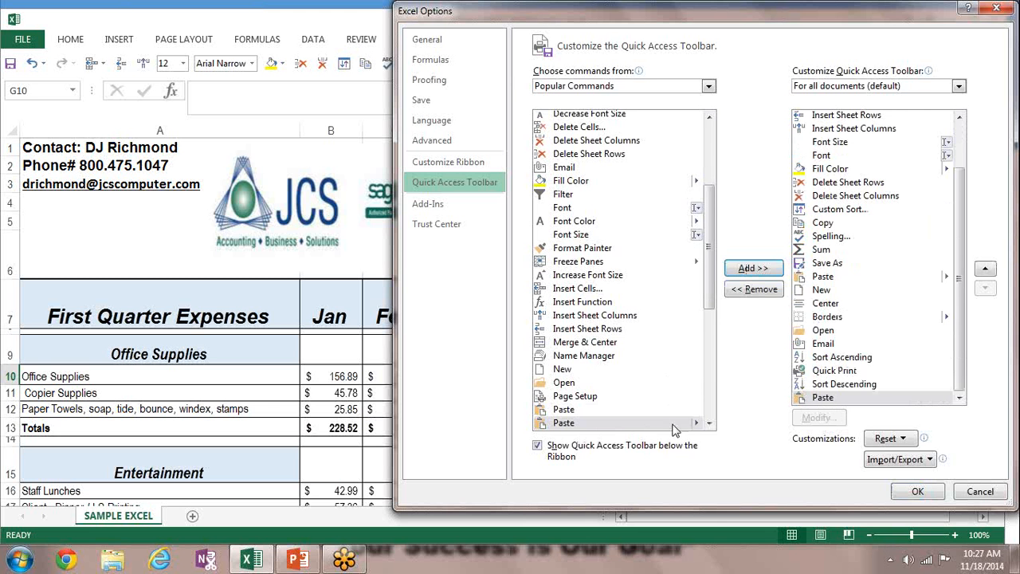
# Find Refresh All among the popular commands and add it to the Quick Access Toolbar's command list.
pyautogui.click(710, 424)
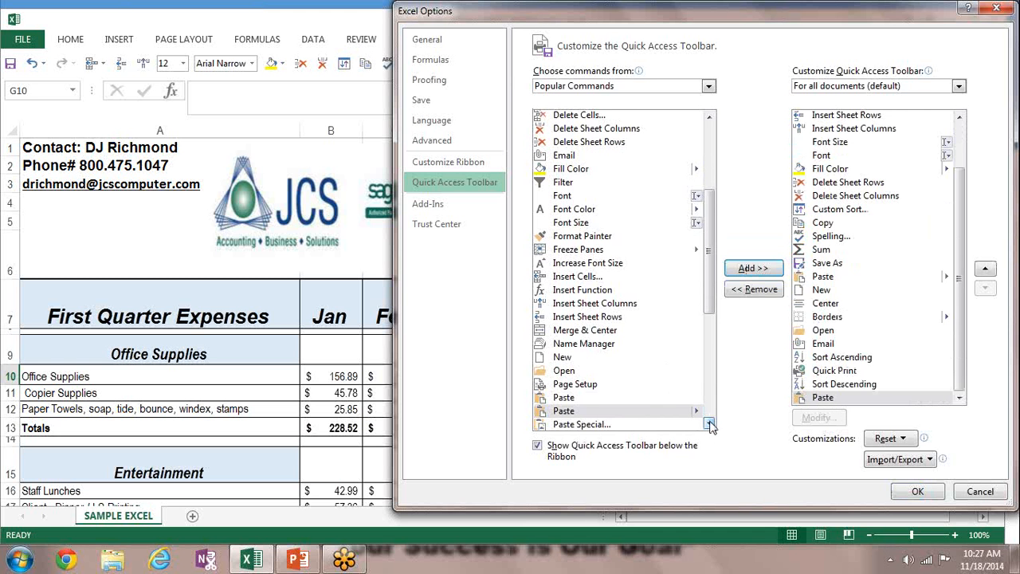
pyautogui.click(710, 425)
pyautogui.click(710, 424)
pyautogui.click(710, 424)
pyautogui.click(710, 424)
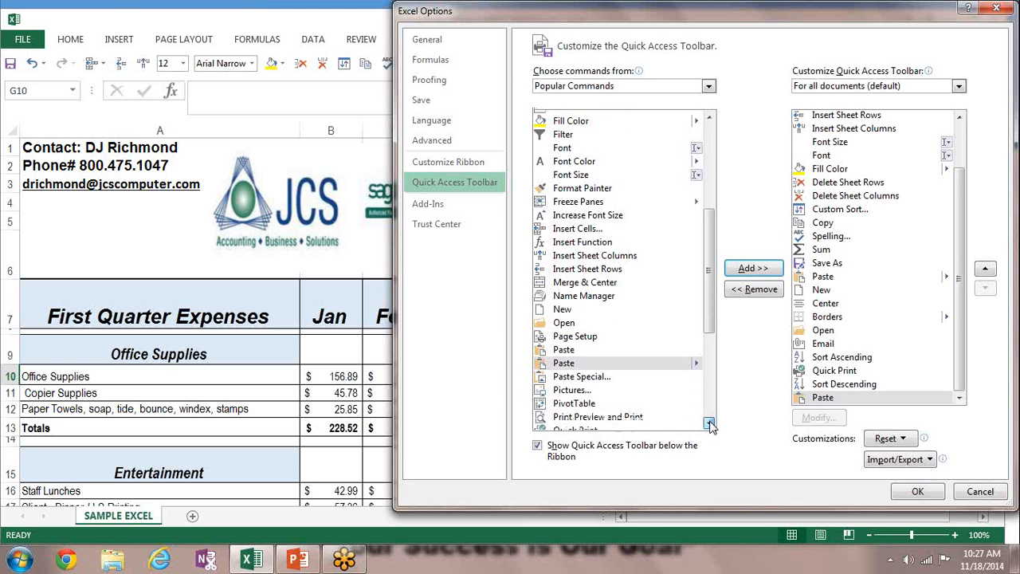
pyautogui.click(711, 424)
pyautogui.click(710, 424)
pyautogui.click(710, 424)
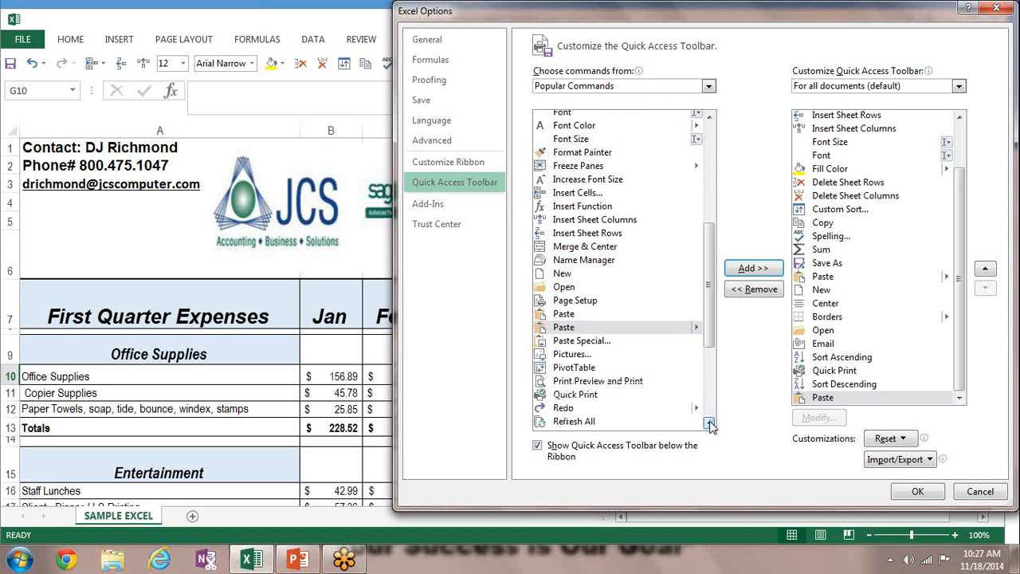
pyautogui.click(711, 424)
pyautogui.click(710, 424)
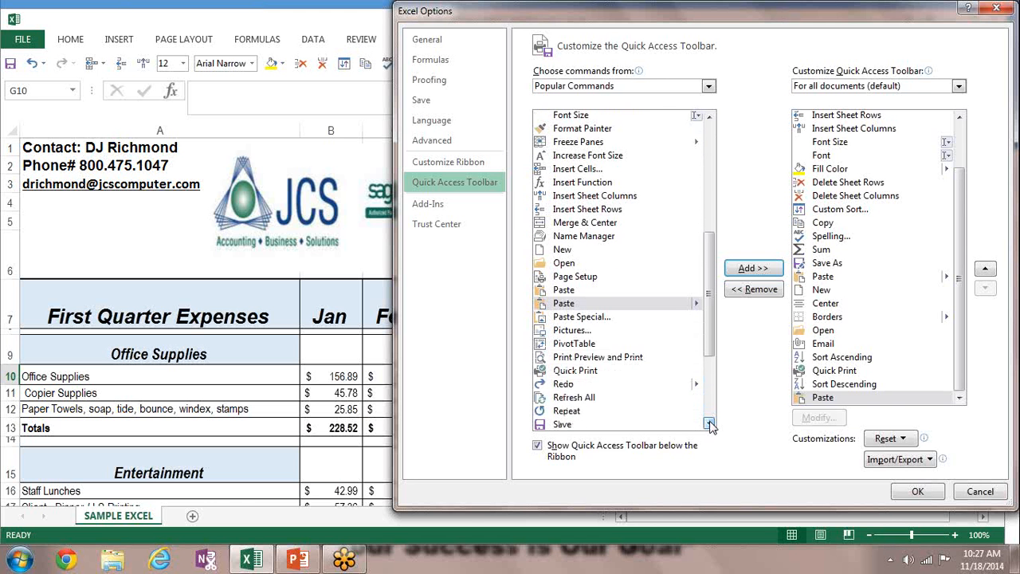
pyautogui.click(711, 424)
pyautogui.click(711, 424)
pyautogui.click(711, 424)
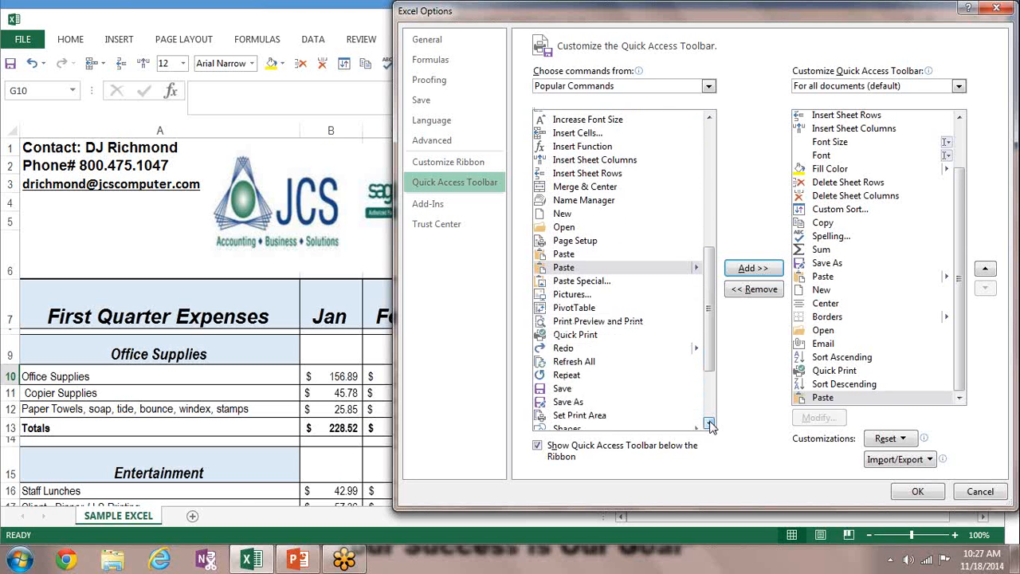
pyautogui.click(571, 364)
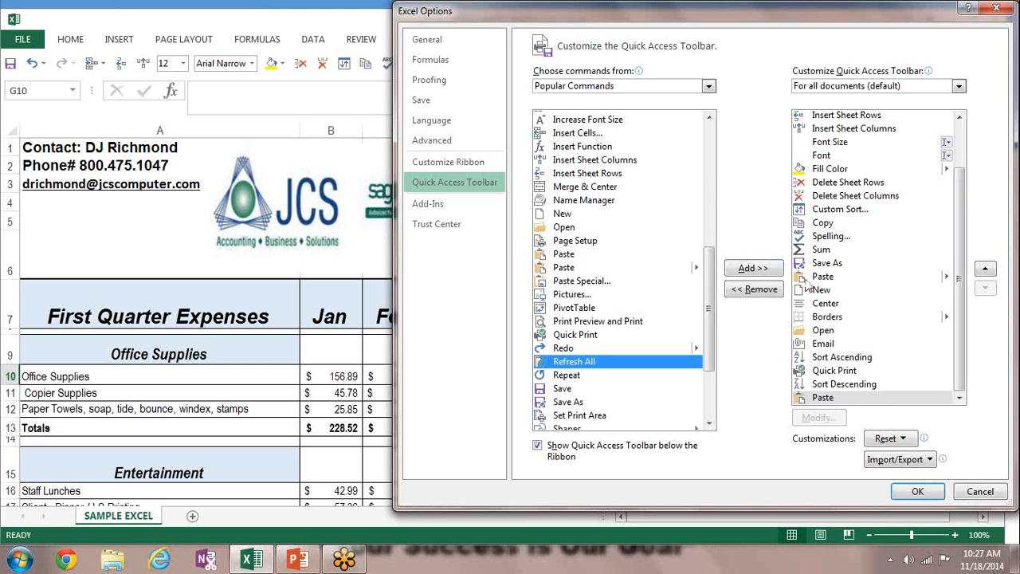
pyautogui.click(749, 269)
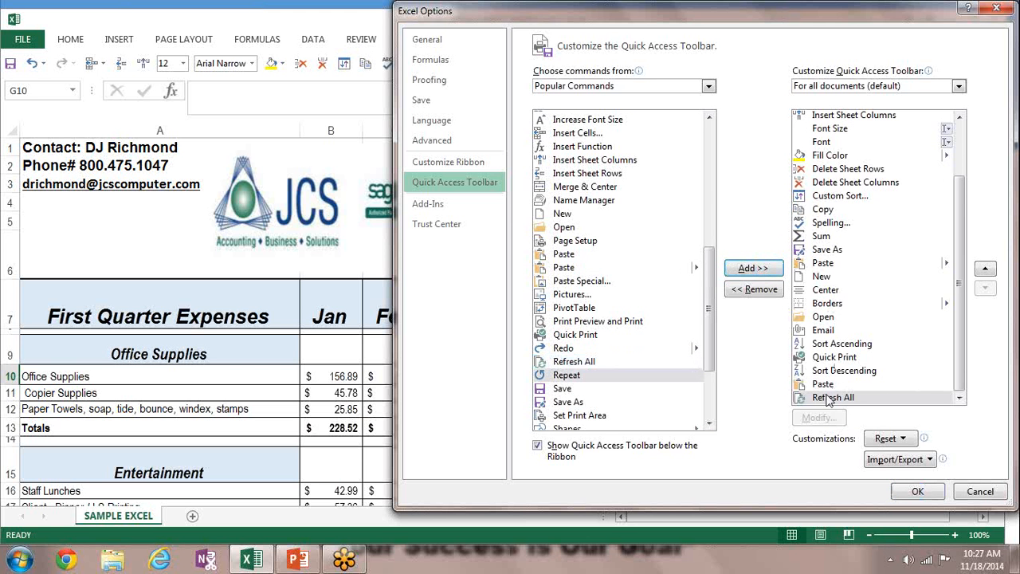
# Try to add the Save command to the Quick Access Toolbar a second time and dismiss the resulting message.
pyautogui.click(710, 424)
pyautogui.click(709, 424)
pyautogui.click(709, 424)
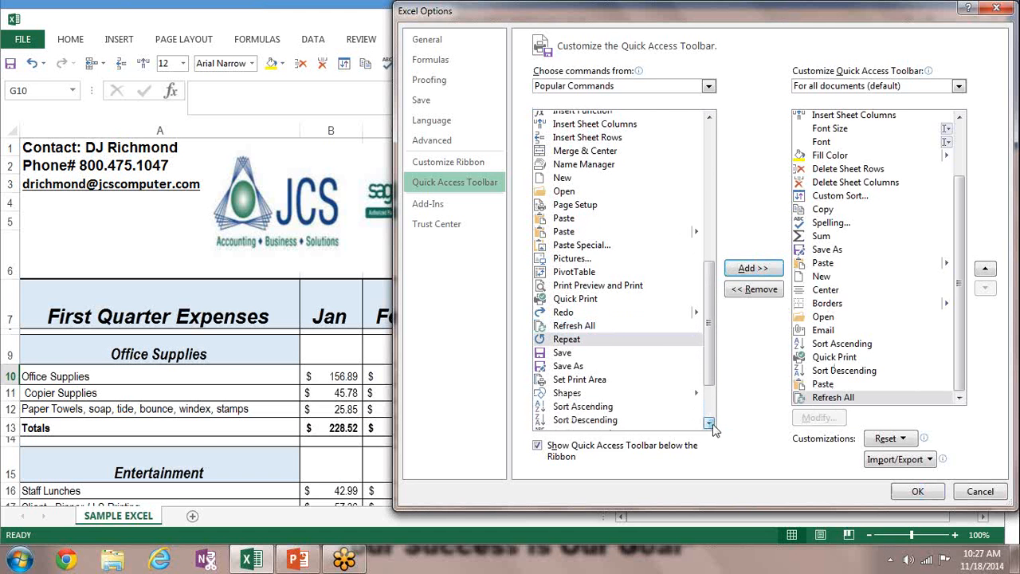
pyautogui.click(564, 356)
pyautogui.click(744, 273)
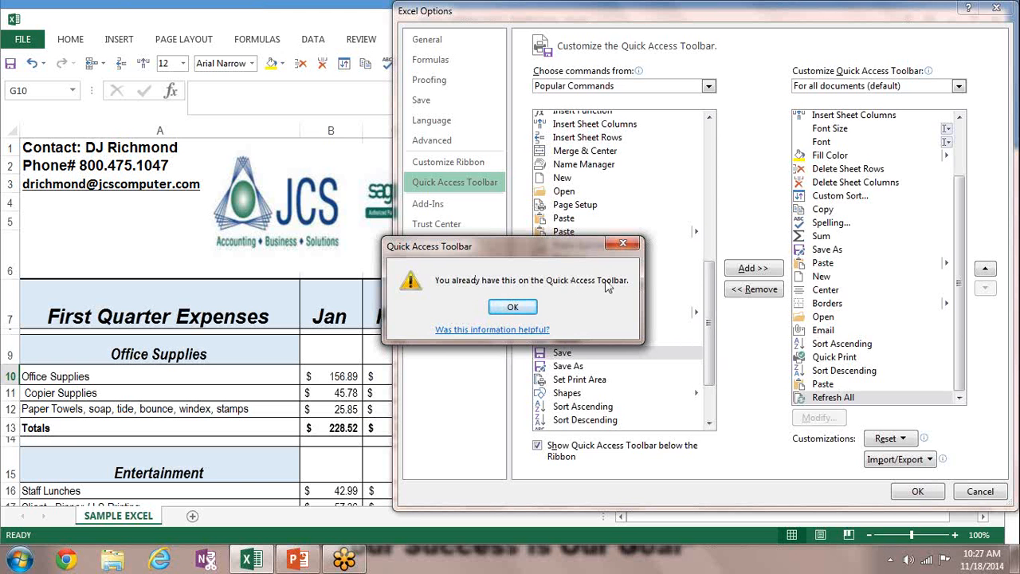
pyautogui.click(514, 308)
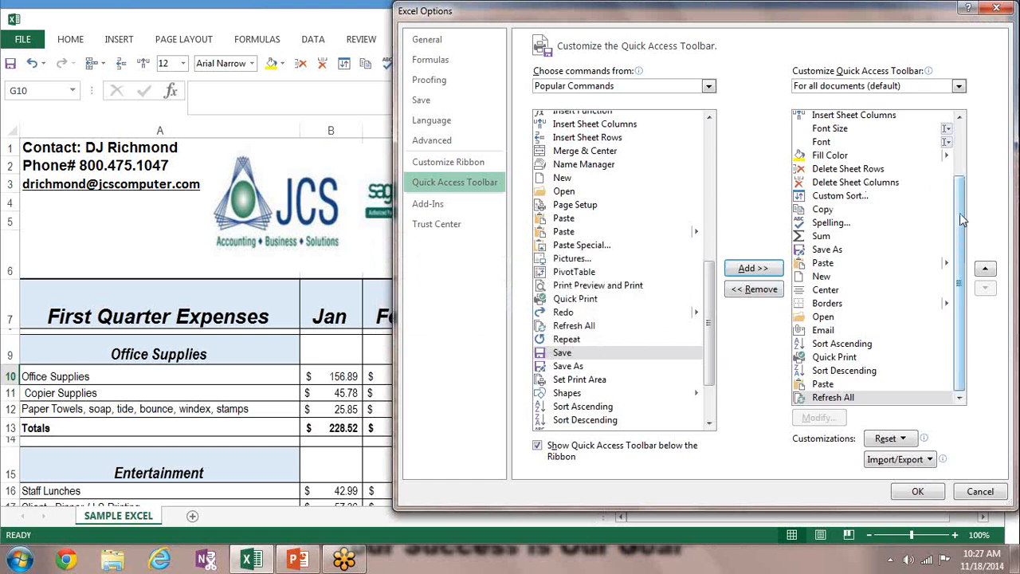
# Try to add the Sum command from Popular Commands to the Quick Access Toolbar a second time and dismiss the resulting message.
pyautogui.moveTo(960, 212); pyautogui.dragTo(960, 159)
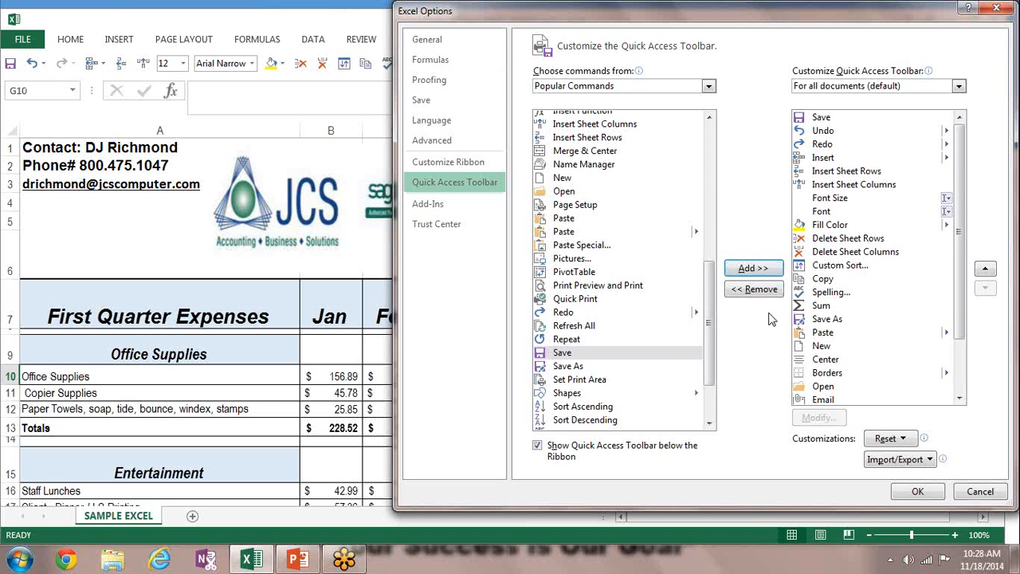
pyautogui.click(712, 366)
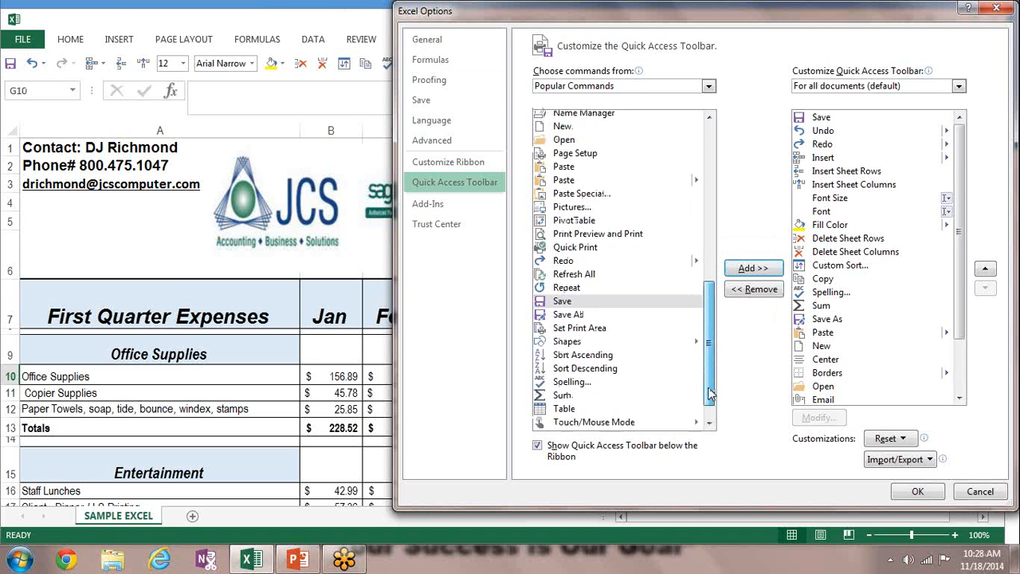
pyautogui.moveTo(712, 393); pyautogui.dragTo(711, 415)
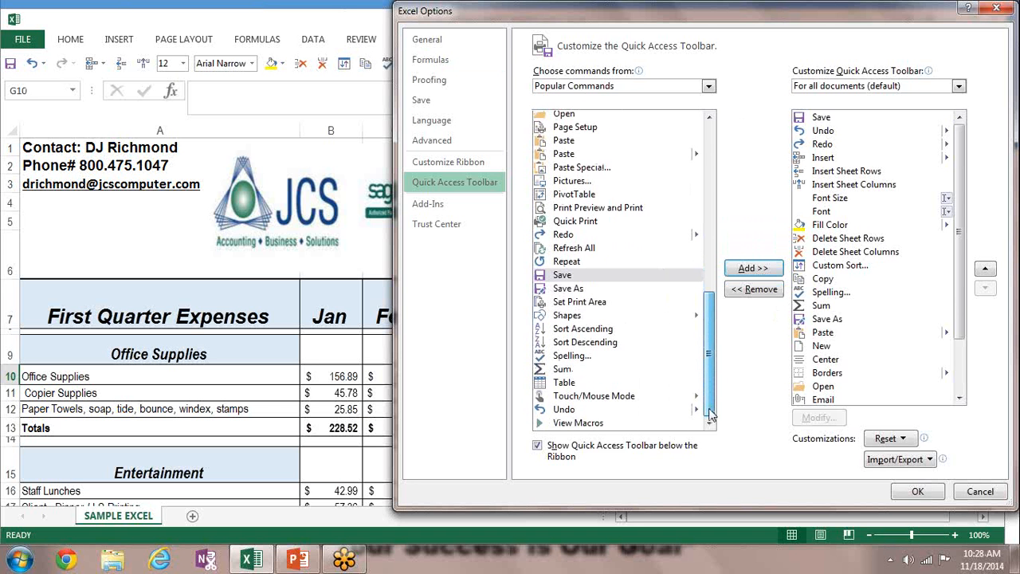
pyautogui.click(543, 371)
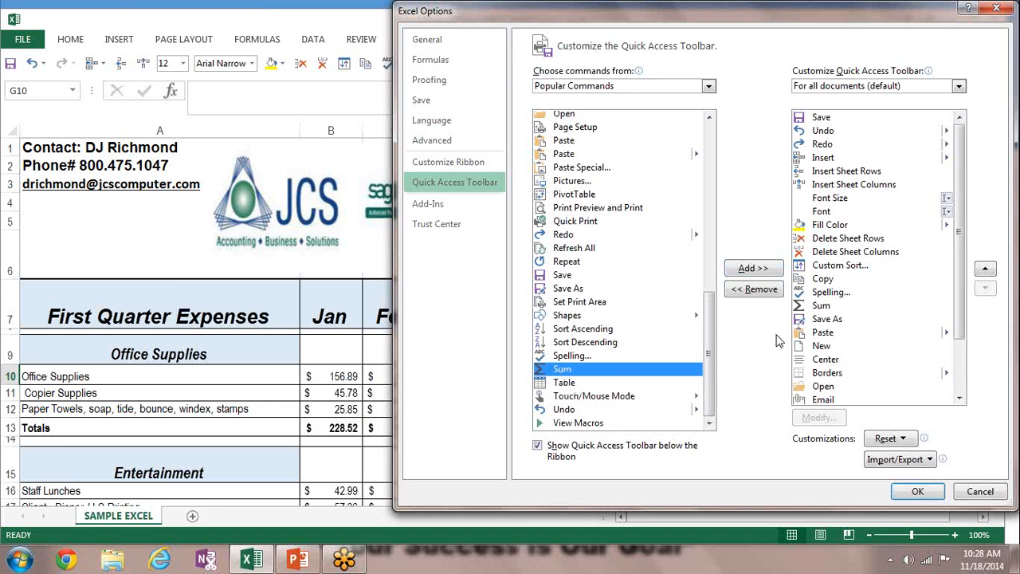
pyautogui.click(730, 269)
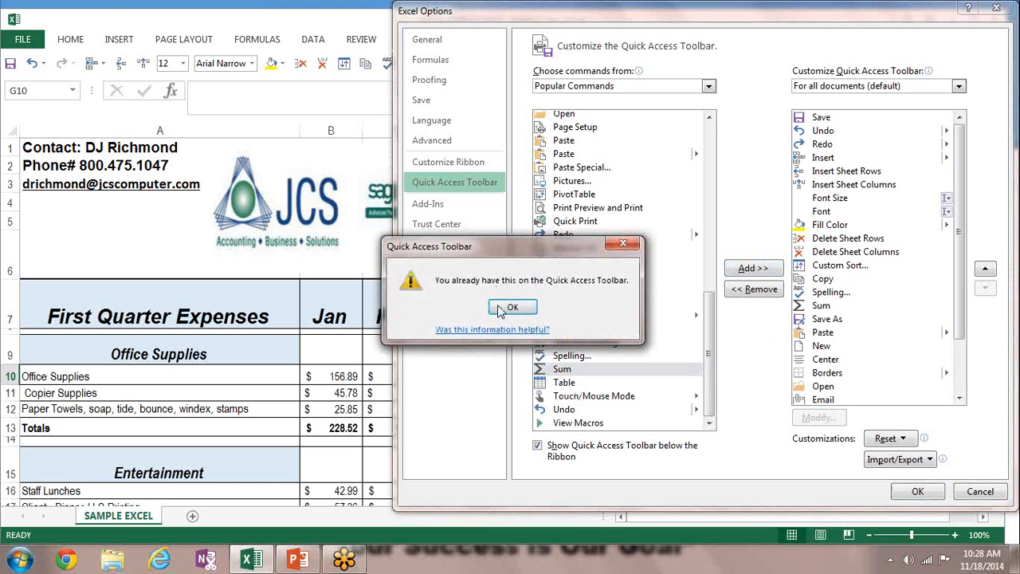
pyautogui.click(621, 247)
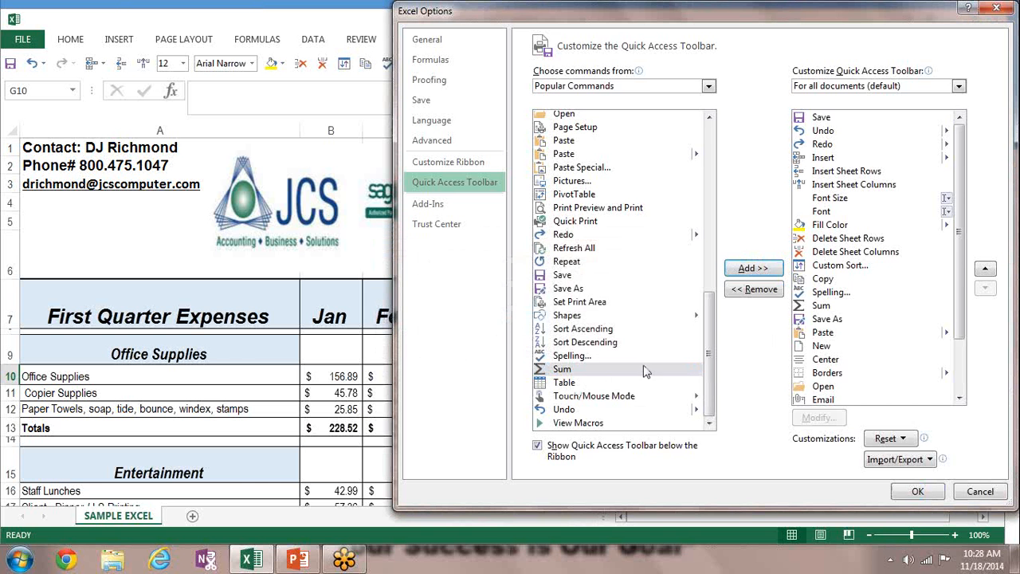
# Apply the Quick Access Toolbar customizations and return to the worksheet.
pyautogui.moveTo(712, 405); pyautogui.dragTo(711, 235)
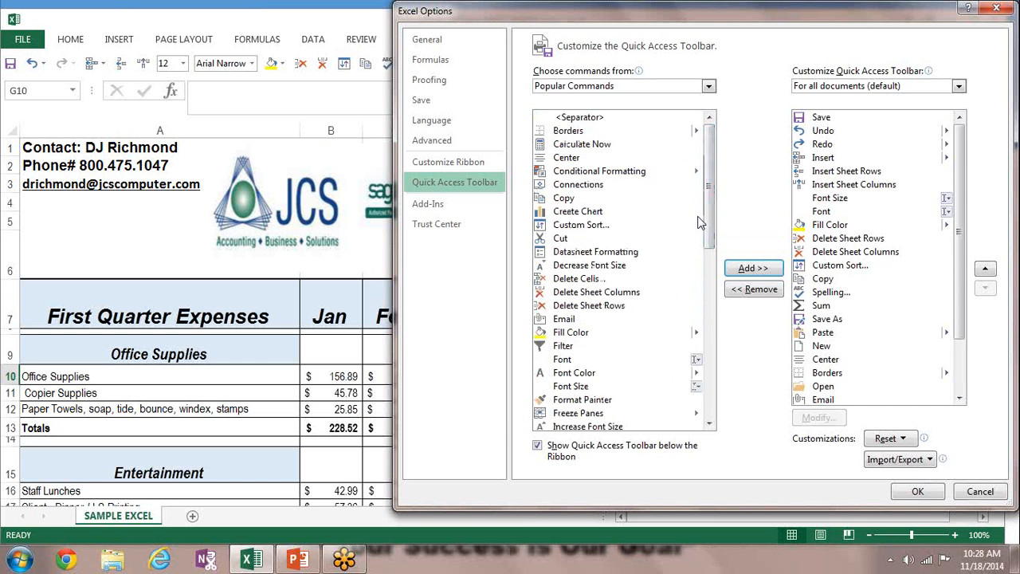
pyautogui.click(918, 492)
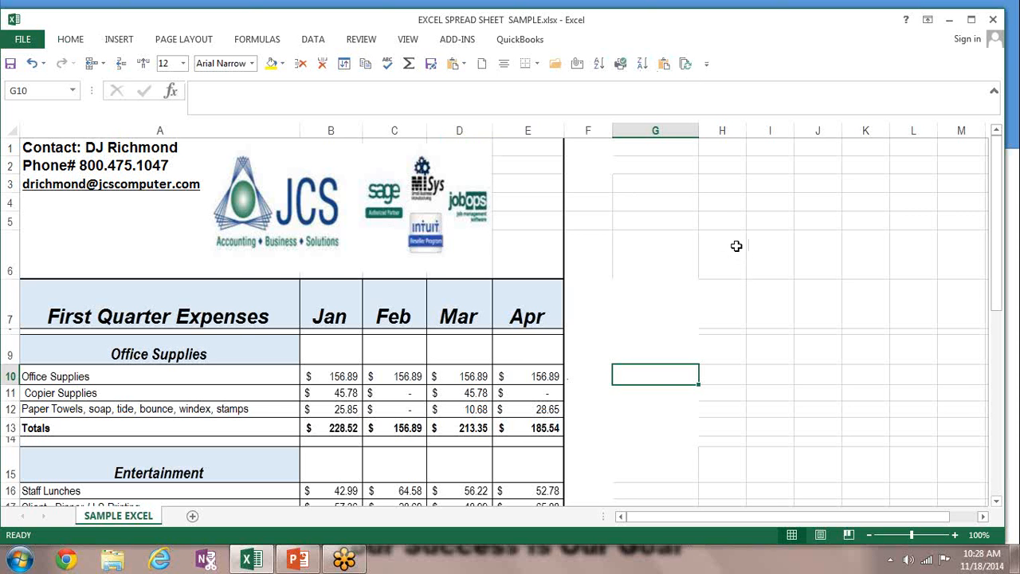
# Switch to the PowerPoint slide show and advance to the closing contact slide.
pyautogui.hotkey('alt', 'Tab')
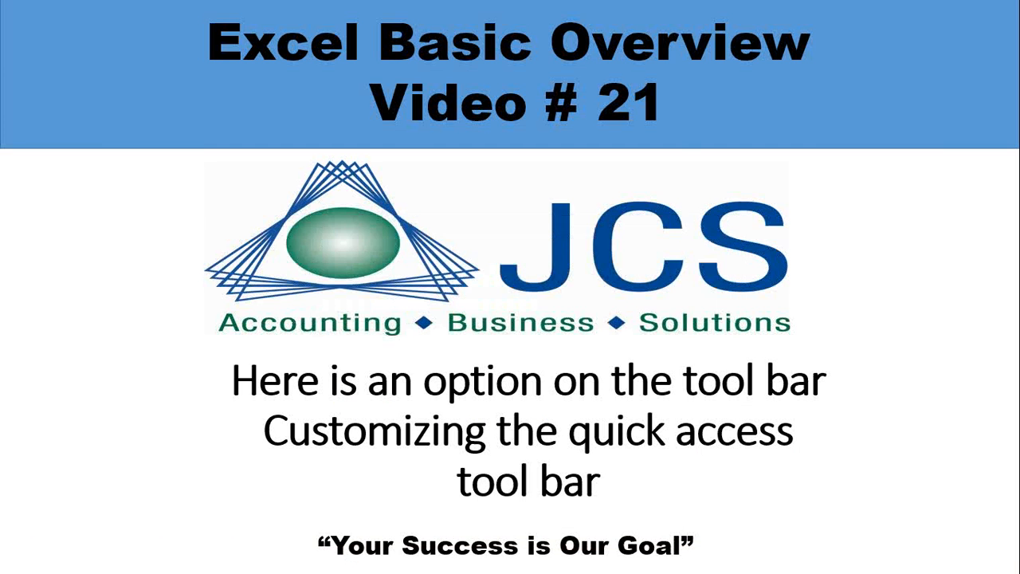
pyautogui.press('Right')
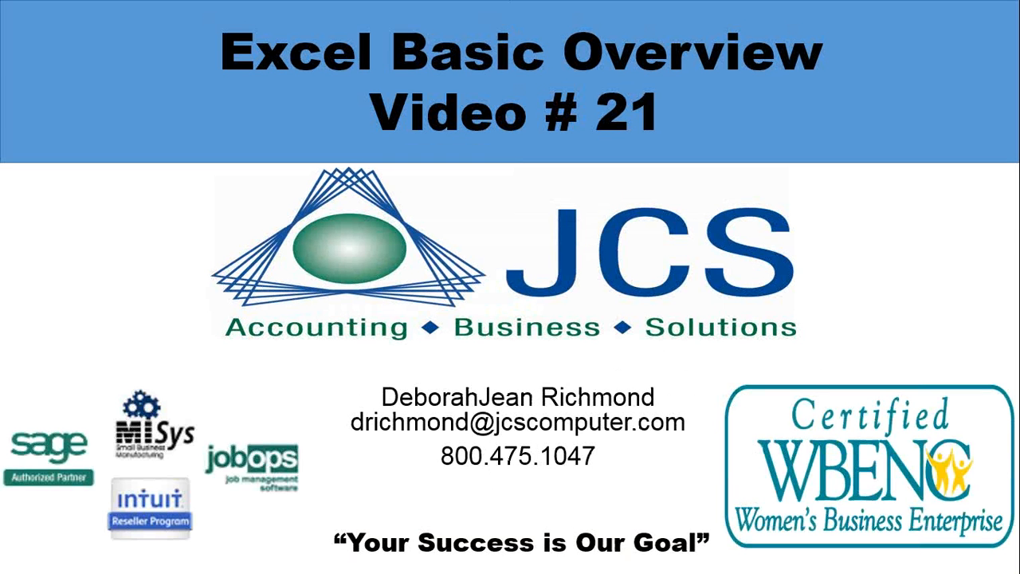